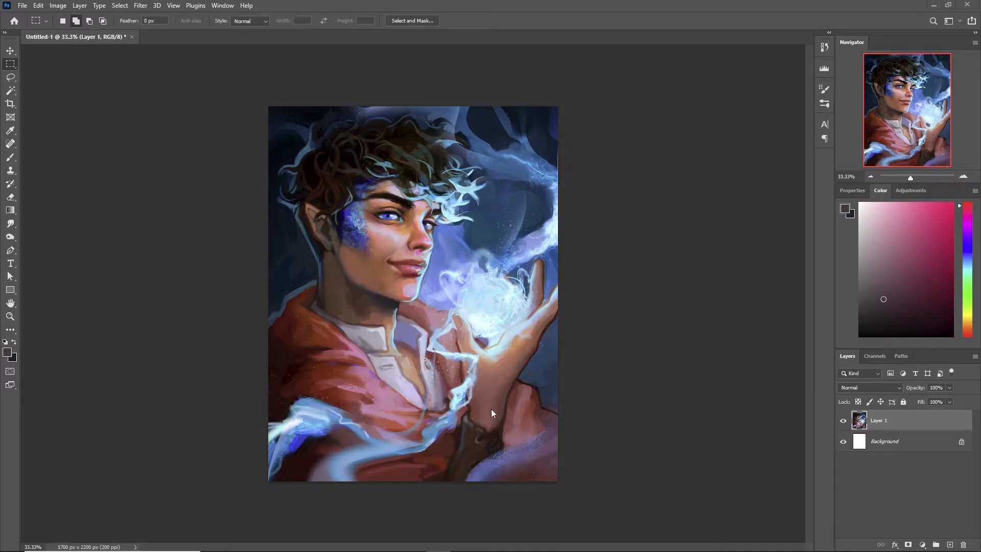
- Add a new layer above the painting and cover it entirely with white using the Gradient tool
click(950, 545)
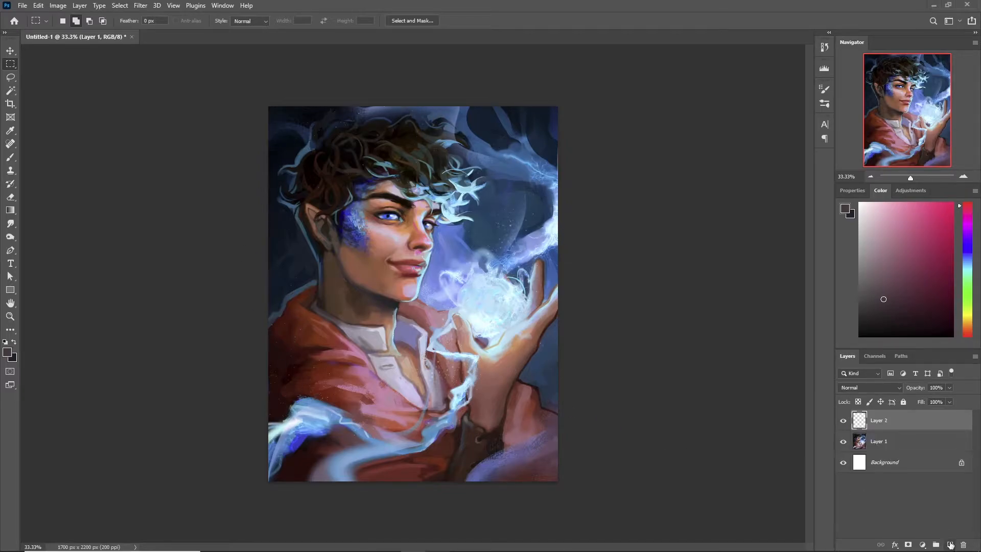
click(11, 211)
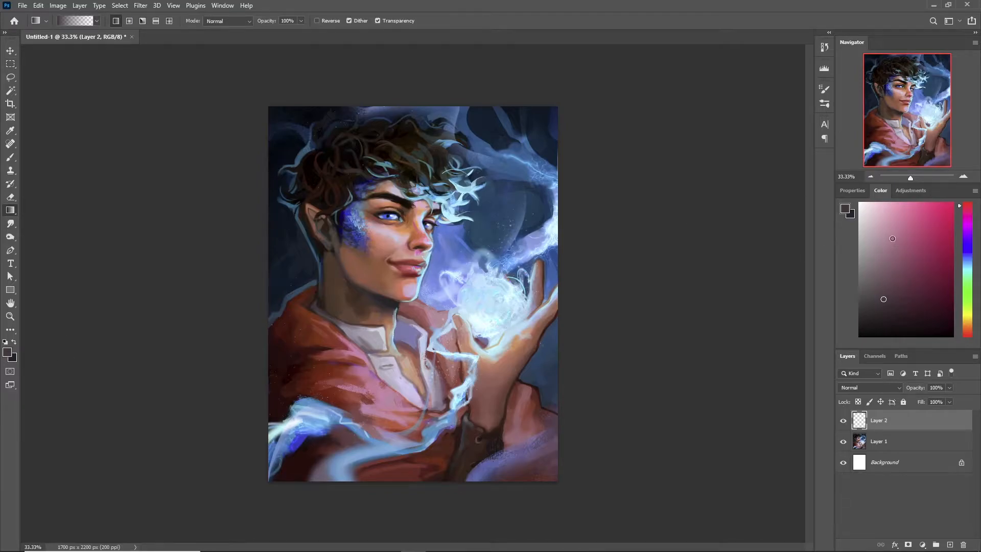
drag(892, 238, 713, 147)
drag(206, 117, 177, 106)
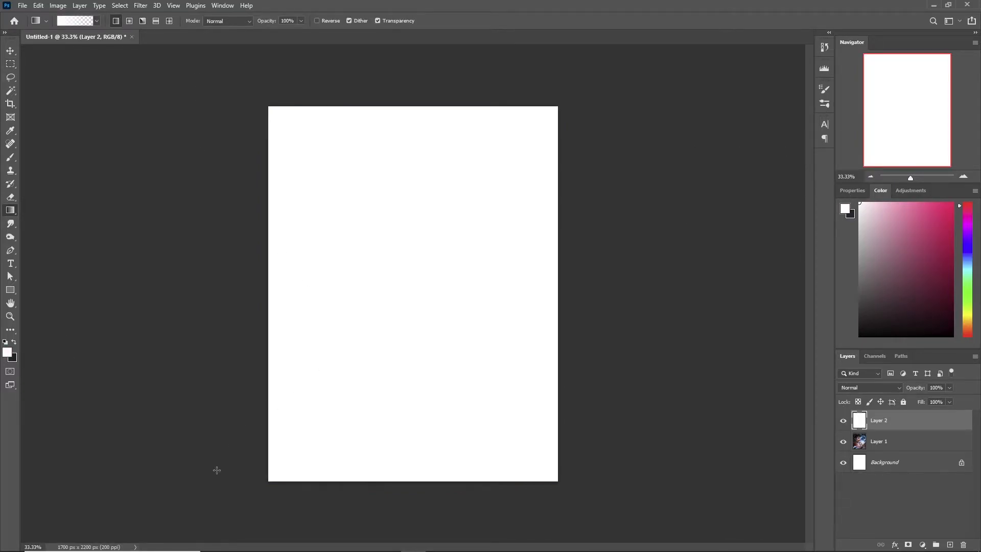
- Draw a dark radial gradient on the new layer, centred on the face and fading to white towards the canvas edges
click(127, 22)
drag(398, 261, 490, 471)
click(14, 342)
drag(400, 245, 508, 499)
drag(407, 251, 488, 528)
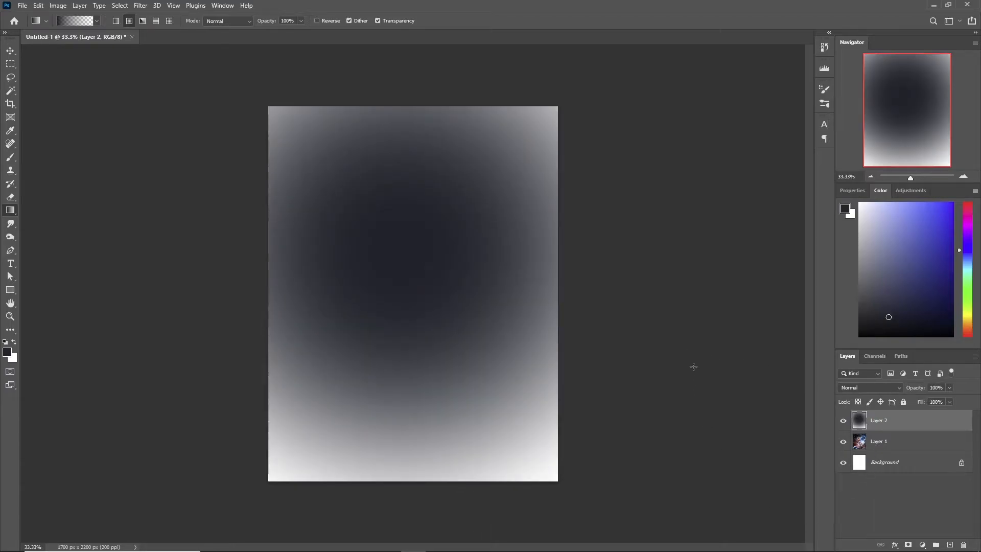
- Set the gradient layer's blend mode to Screen and choose the Soft Round Pressure Opacity brush at 1457 px
click(868, 389)
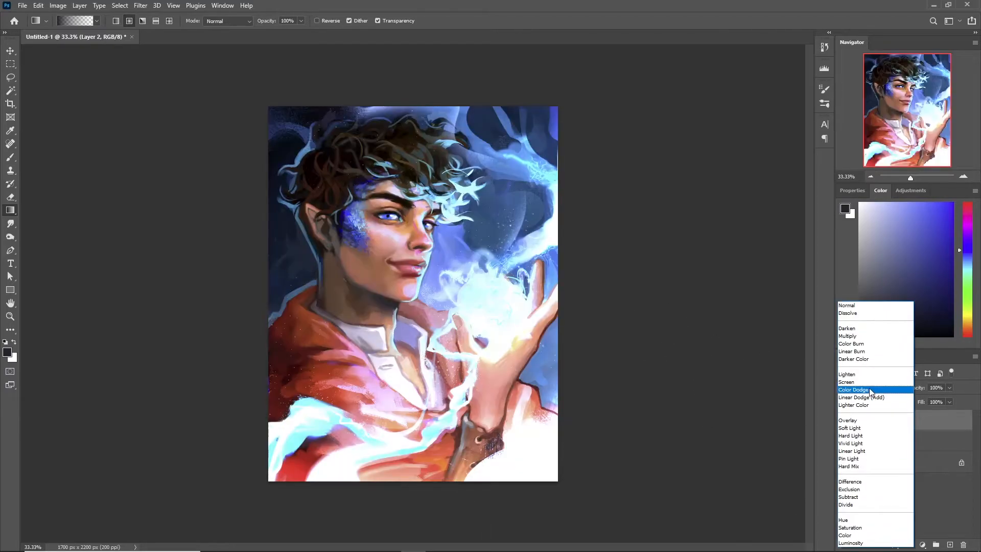
click(867, 382)
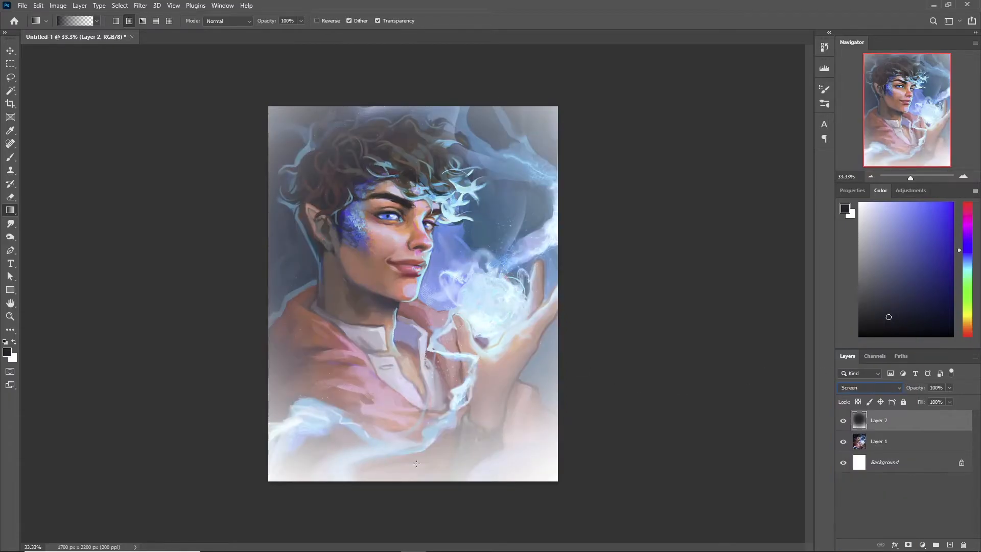
key(b)
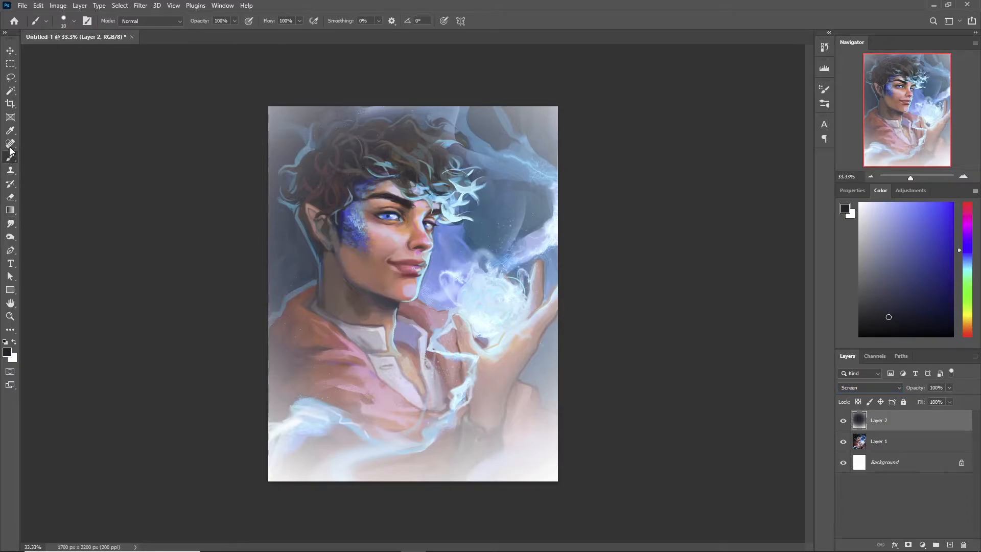
click(73, 21)
click(61, 198)
drag(60, 53, 114, 52)
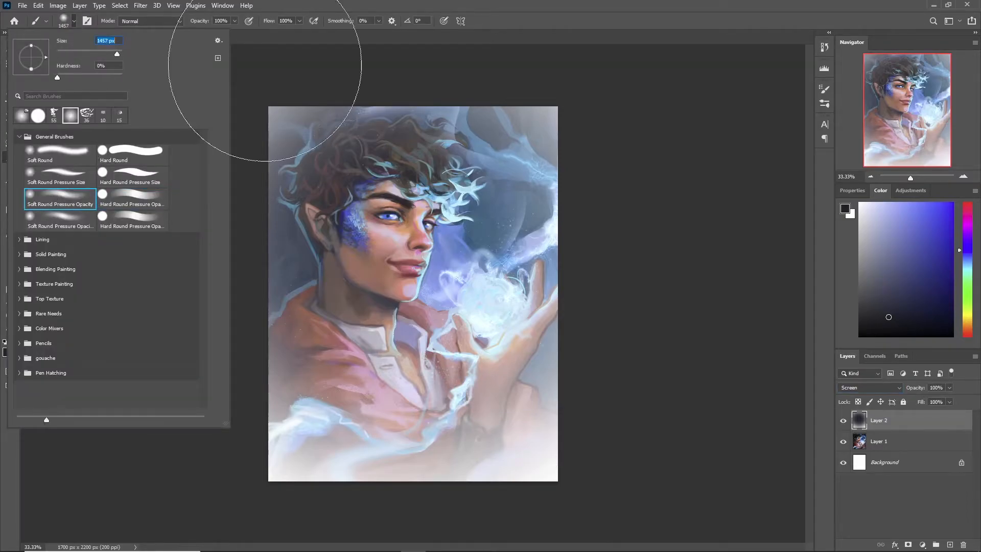
click(234, 65)
- Reduce the brush to 228 px and paint dark over the face, orb and hand areas of the gradient layer, undoing the last stroke
click(65, 22)
drag(110, 54, 107, 54)
click(395, 194)
mouse_move(513, 309)
mouse_down()
mouse_move(538, 291)
mouse_move(467, 368)
mouse_up()
key(ctrl+z)
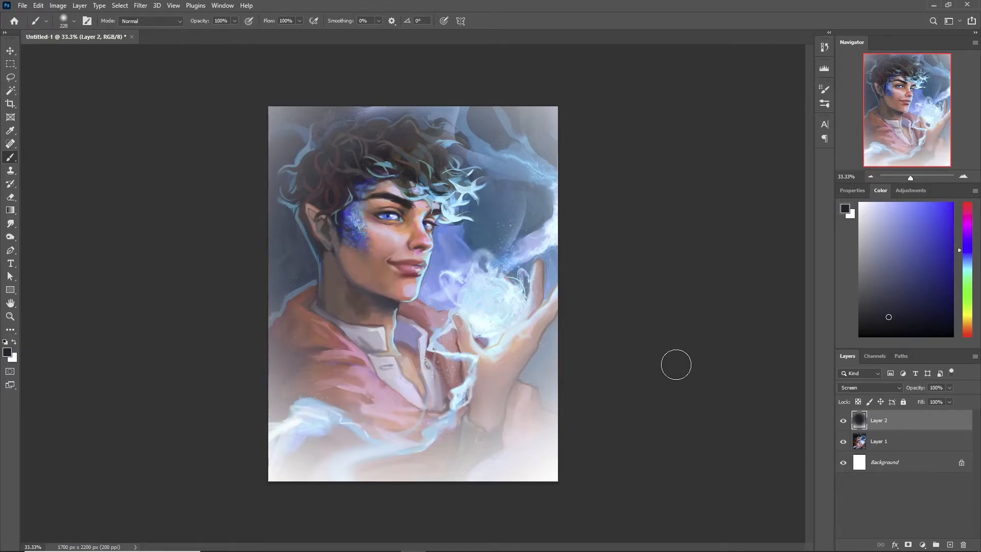
- Return the gradient layer to Normal blending and load its RGB channel as a selection
key(v)
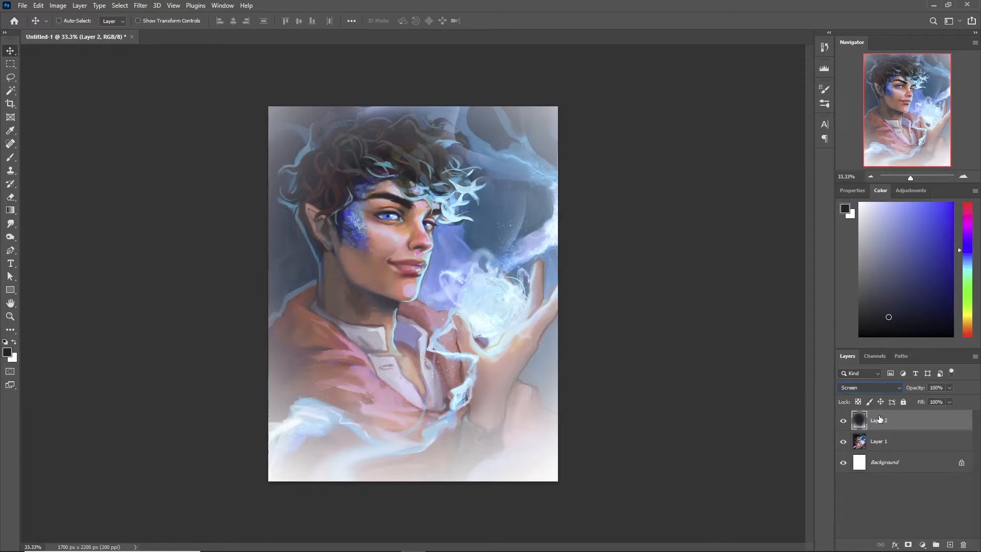
click(869, 387)
click(855, 307)
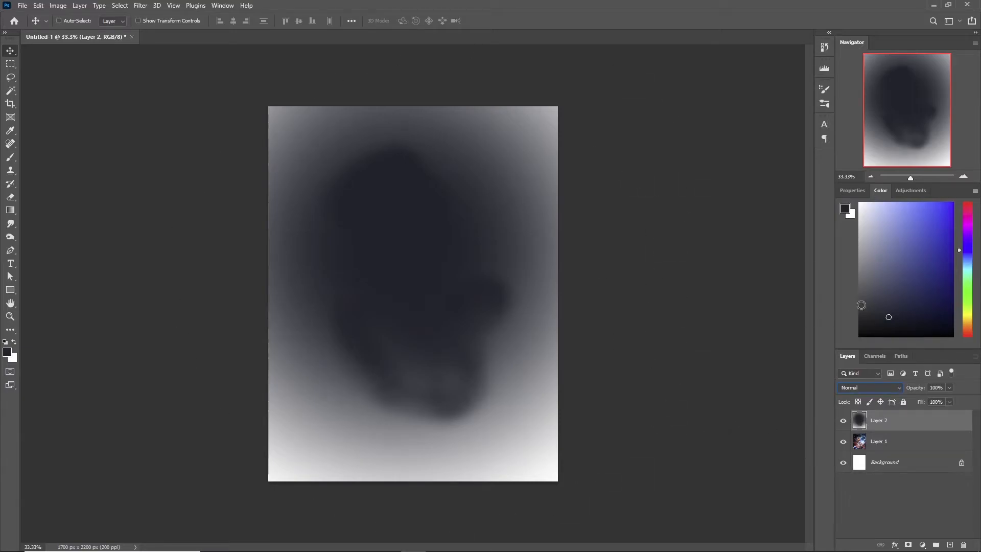
click(870, 359)
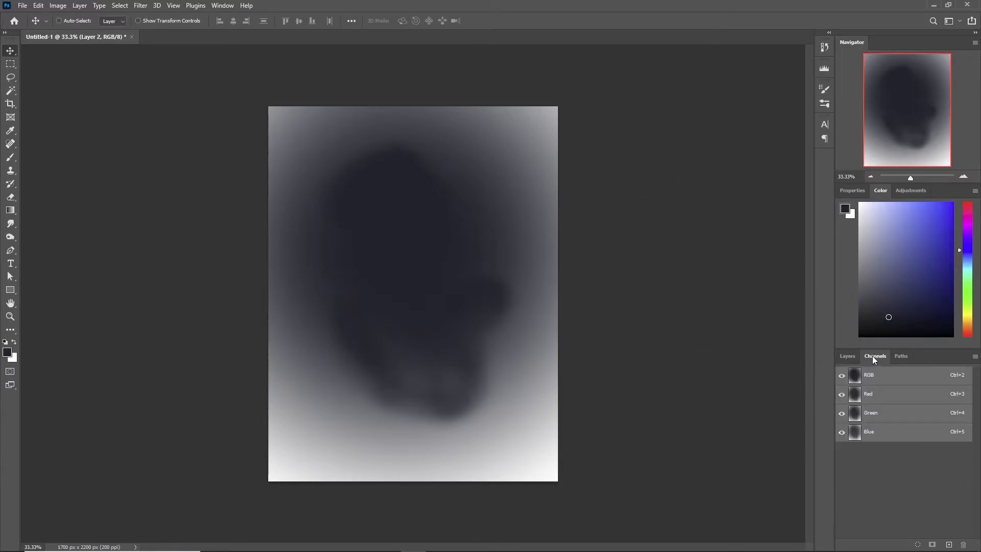
click(917, 544)
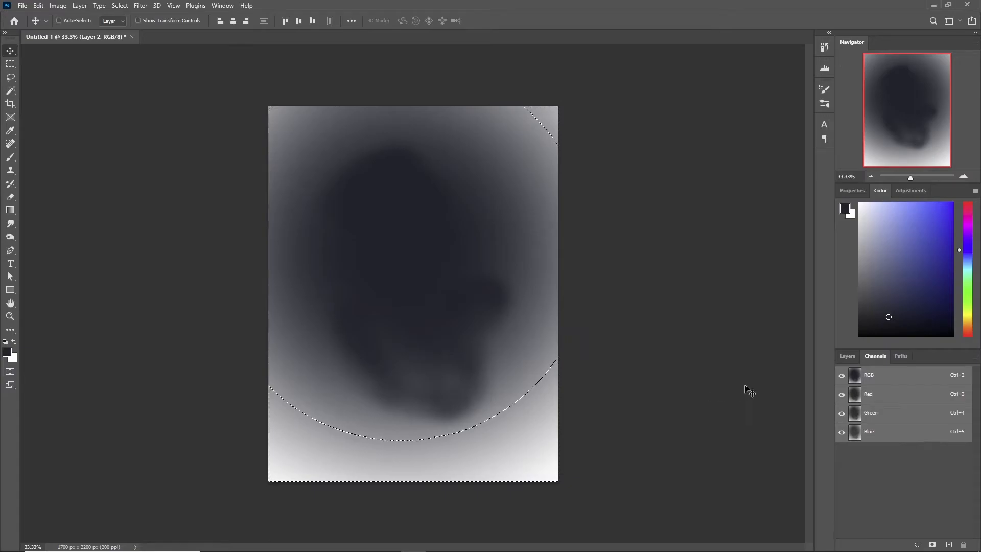
- Hide the gradient layer and add a layer mask from the selection to the painting on Layer 1
click(848, 356)
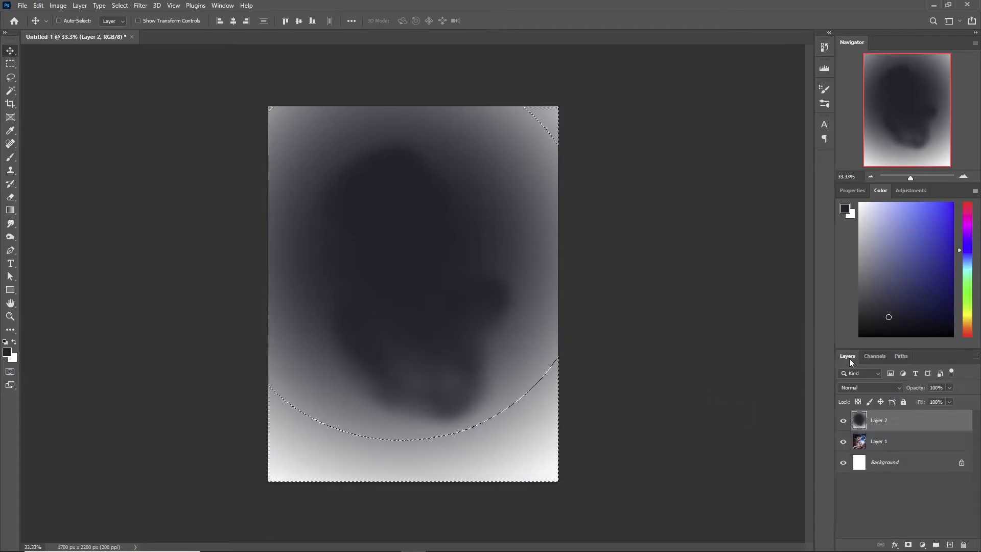
click(843, 420)
click(873, 442)
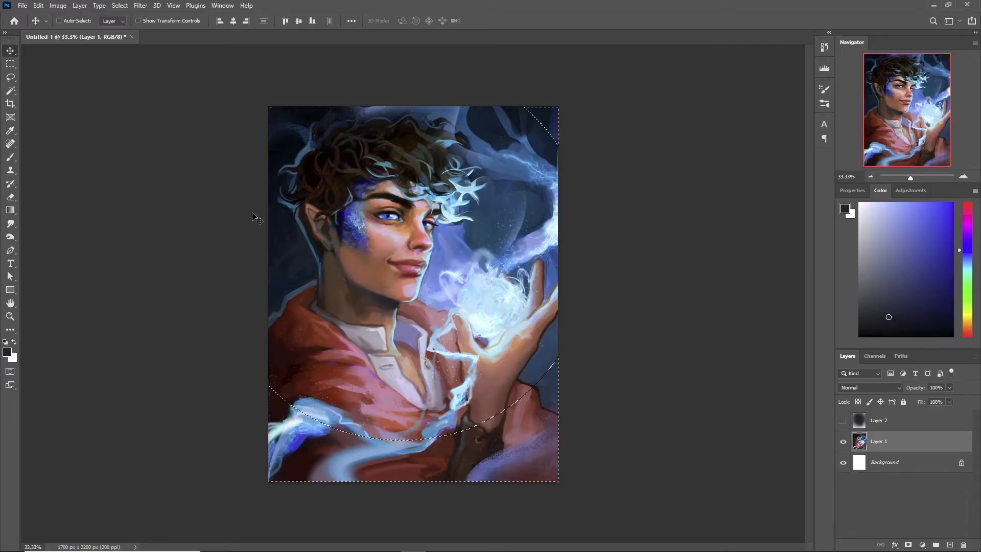
click(908, 545)
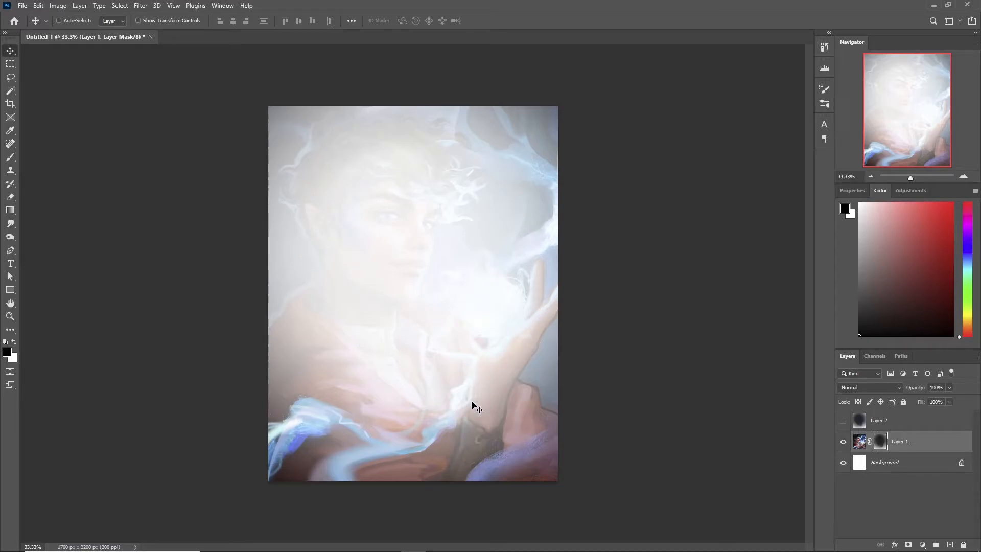
- Copy the whole painting from Layer 1 and paste it as a new layer directly above the Background
click(862, 443)
key(ctrl+a)
key(ctrl+c)
click(887, 467)
key(ctrl+v)
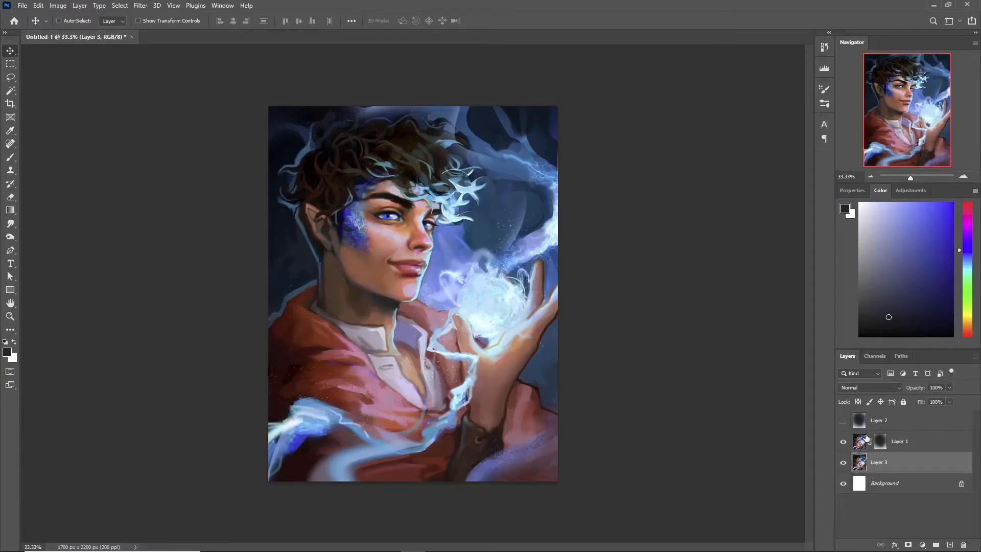
- Start a Lens Blur on the image of the masked Layer 1 and set its radius to 32
click(865, 440)
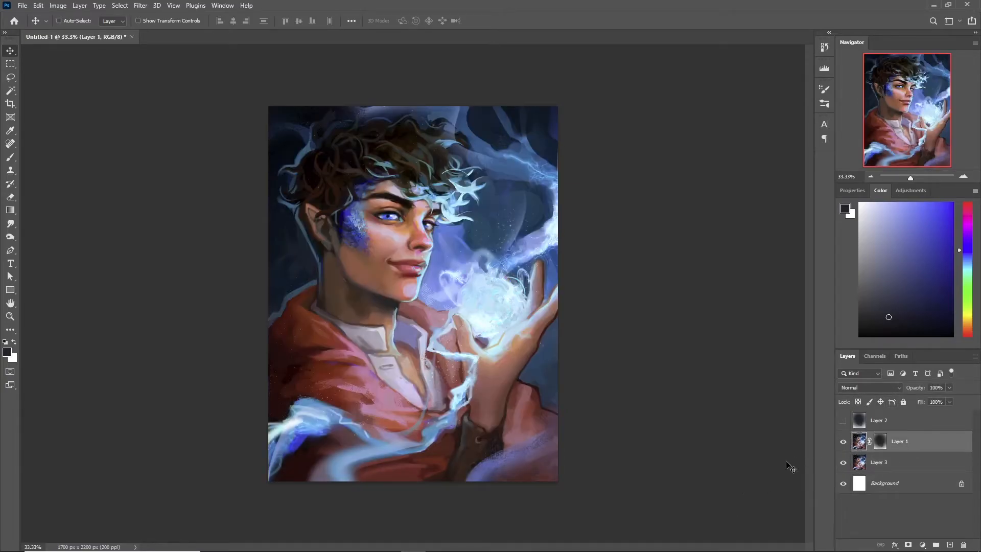
click(140, 6)
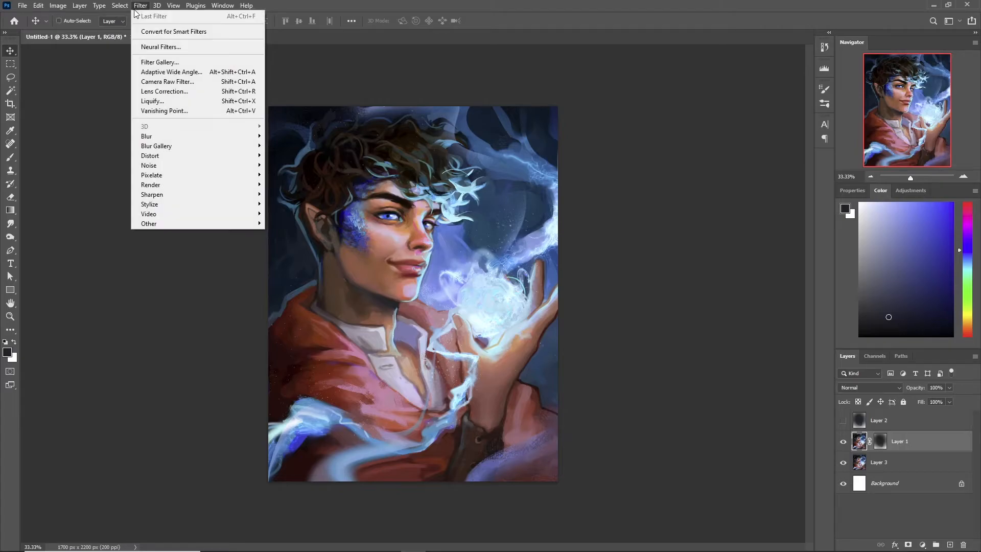
mouse_move(171, 136)
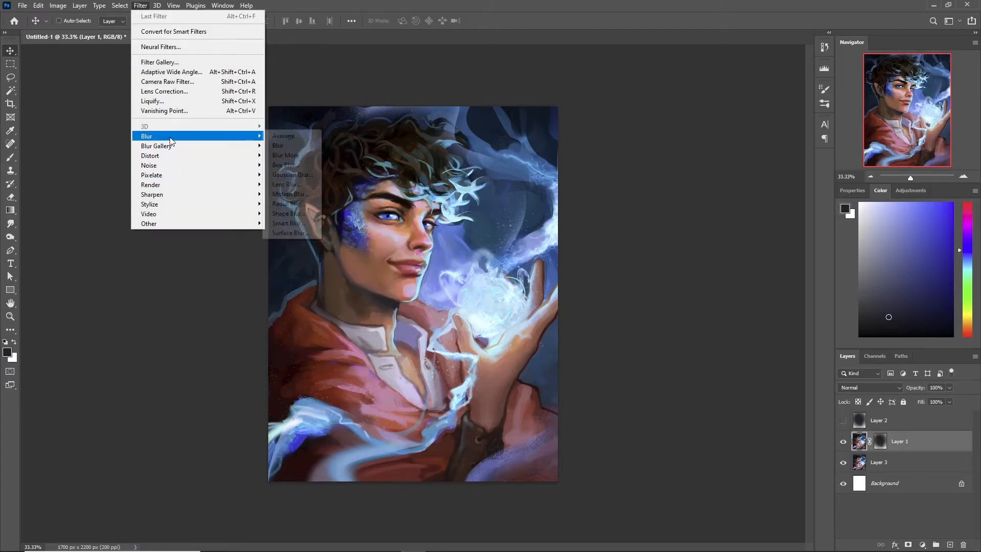
click(295, 185)
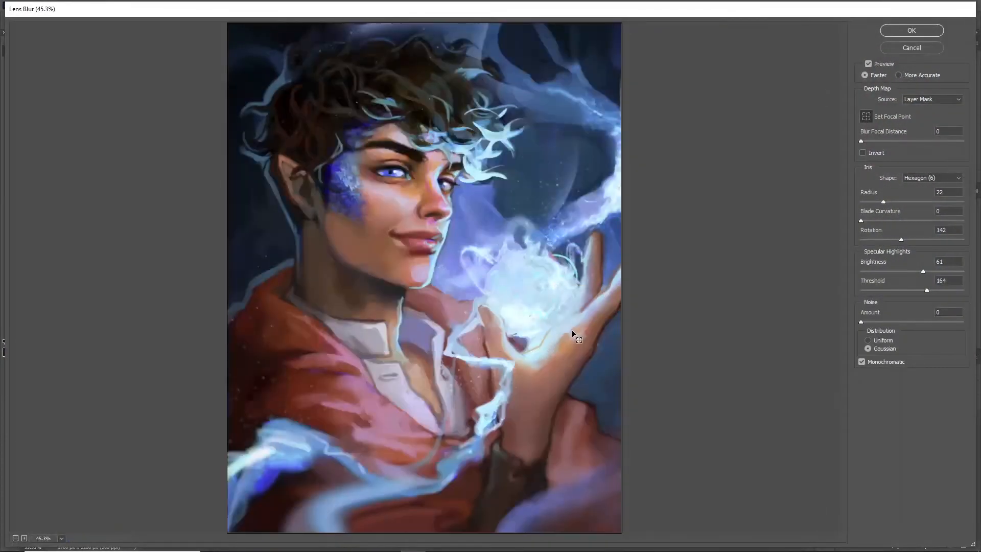
click(893, 202)
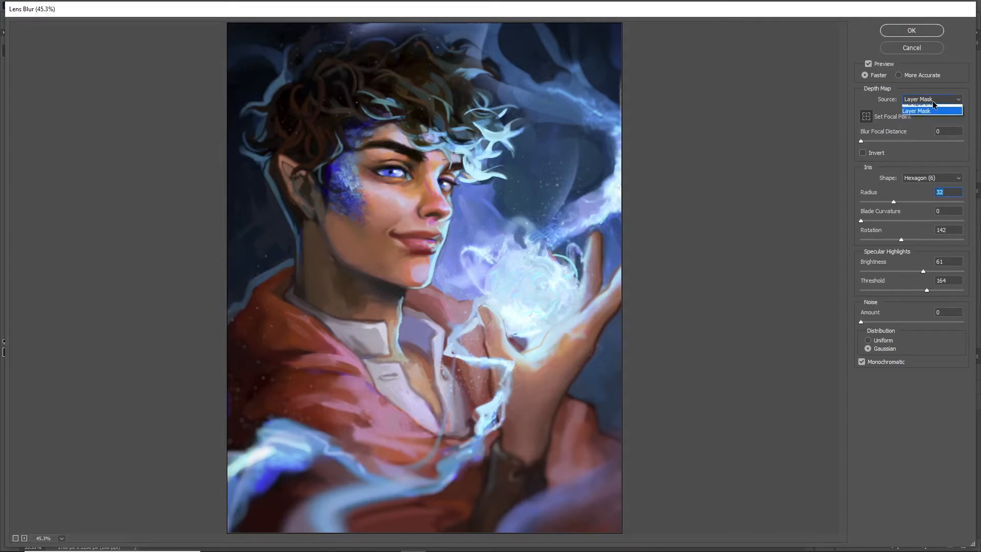
- Preview the blur with depth map source None, set the source back to Layer Mask and apply the Lens Blur
click(917, 124)
click(914, 105)
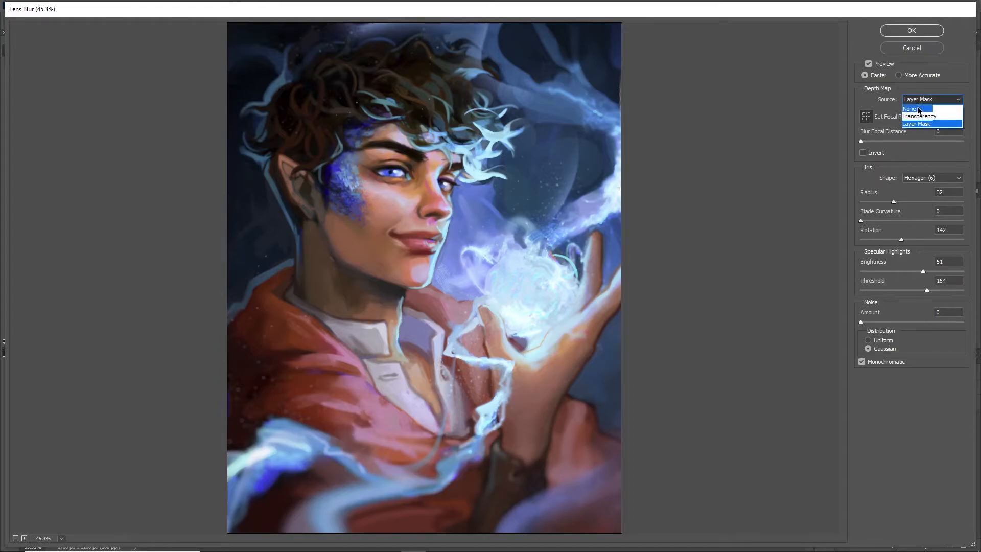
click(911, 110)
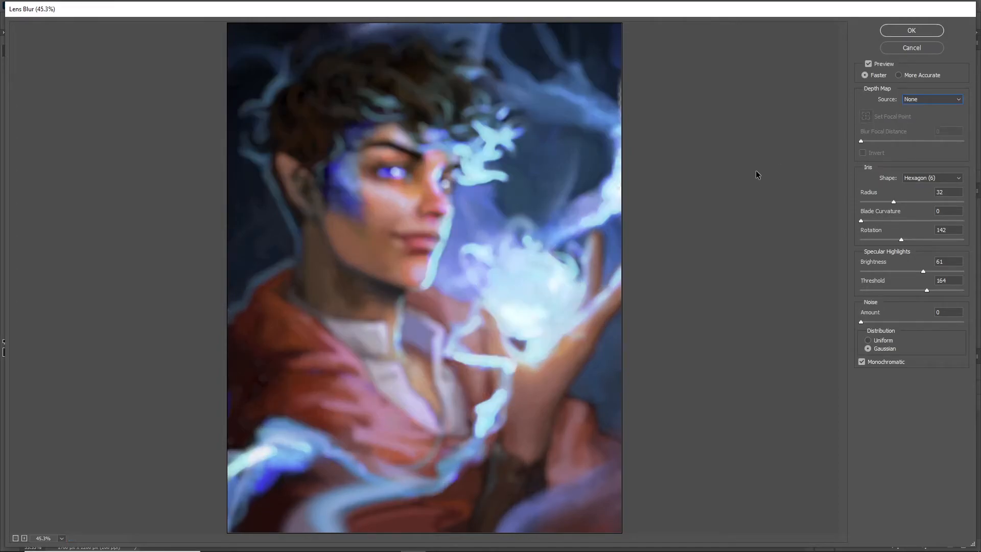
click(930, 99)
click(920, 122)
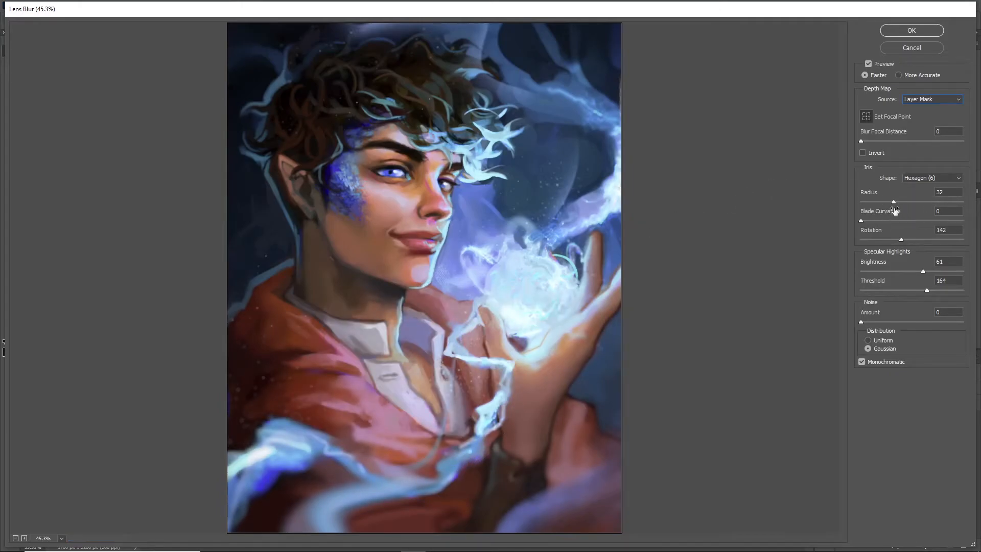
click(913, 32)
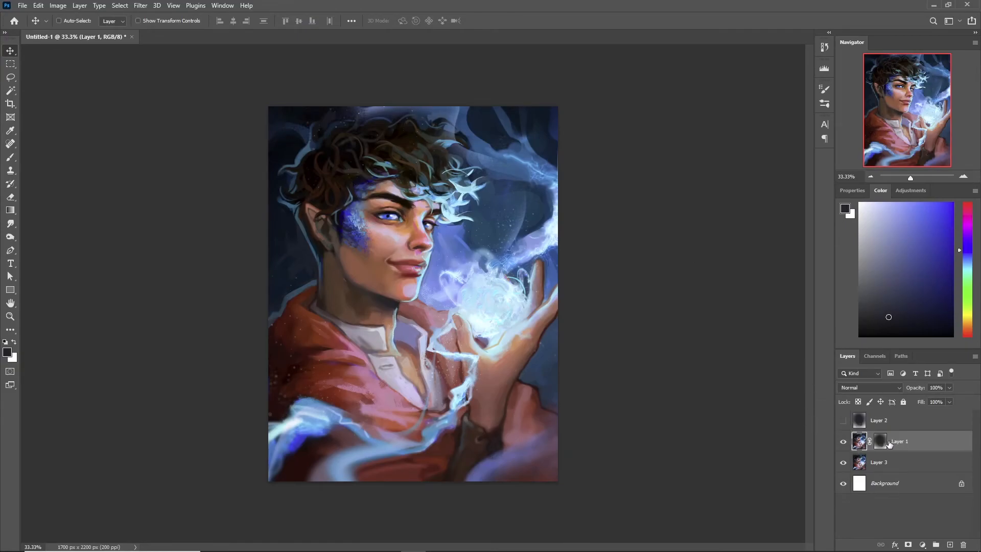
- Disable the layer mask on Layer 1 and toggle the layer's visibility to compare the blur with the unblurred copy
click(881, 442)
right_click(884, 445)
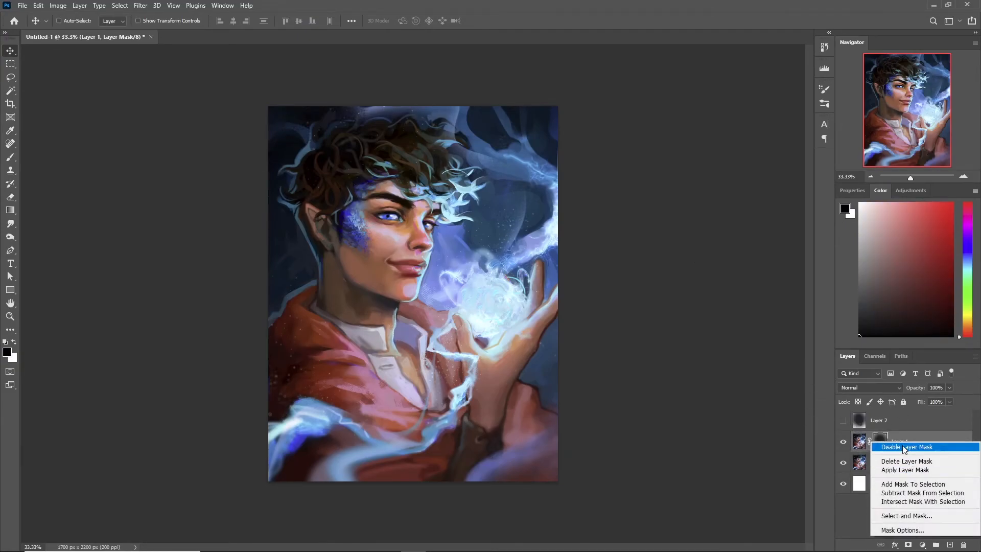
click(905, 447)
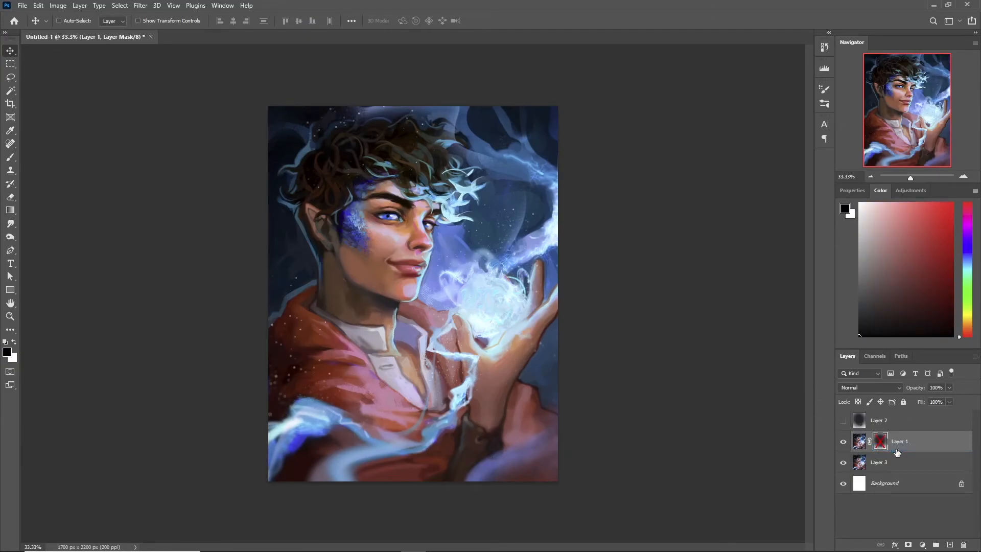
click(844, 443)
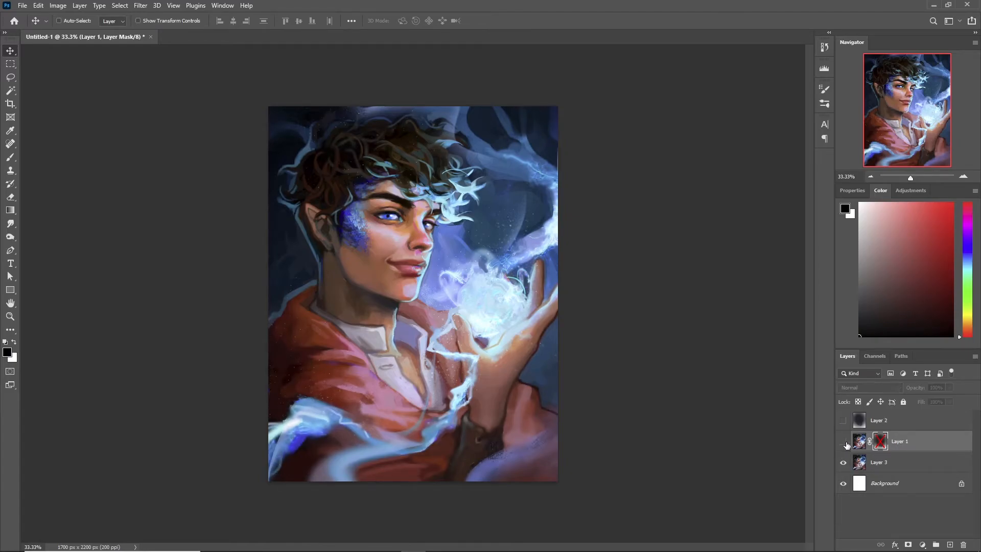
click(843, 442)
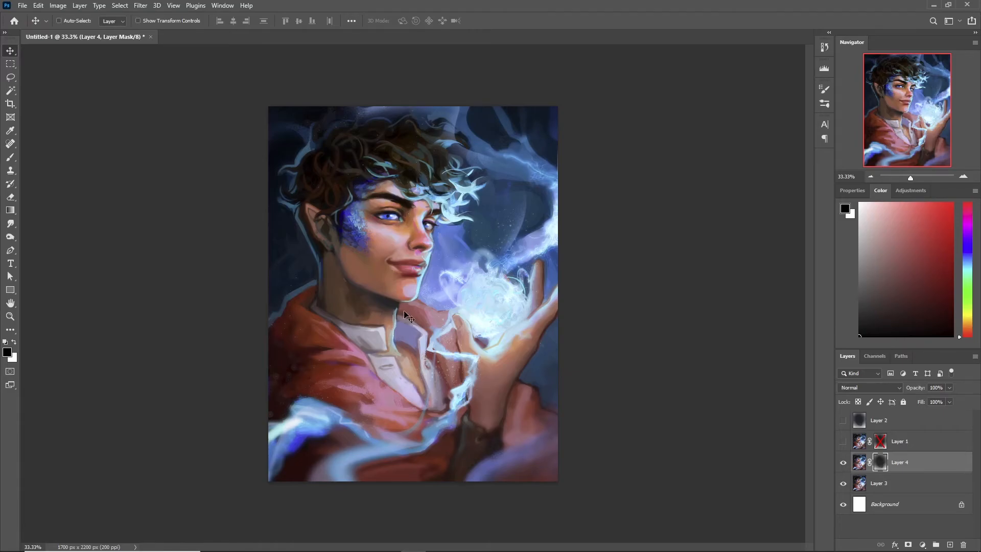
- Examine the blur and the light specks on the cloak, lightning and other parts of the painting at close range
click(10, 317)
click(301, 472)
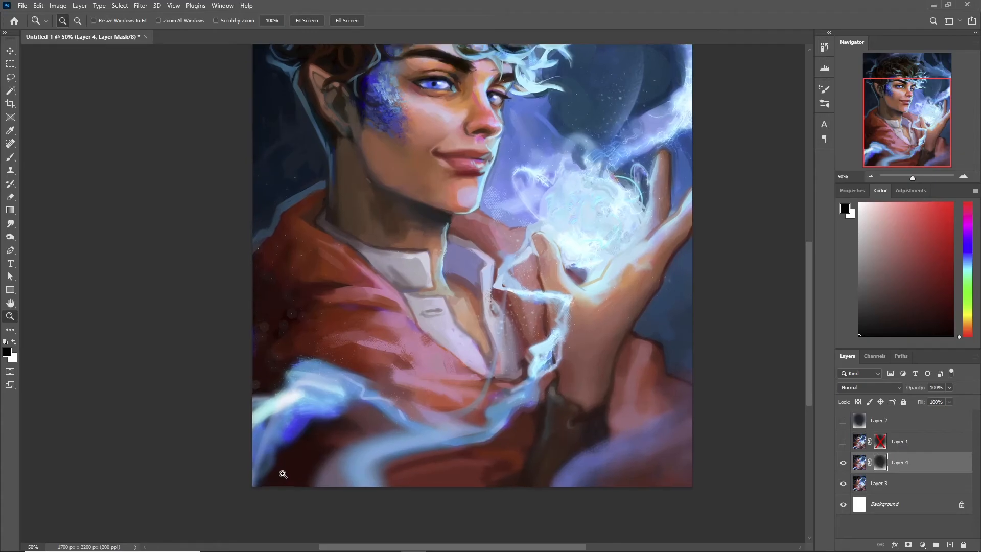
click(285, 469)
click(290, 409)
drag(381, 336, 359, 388)
mouse_move(494, 288)
mouse_down()
mouse_move(353, 347)
mouse_move(444, 234)
mouse_up()
drag(521, 233, 508, 415)
drag(500, 206, 493, 183)
drag(455, 335, 556, 267)
drag(260, 366, 357, 338)
click(306, 307)
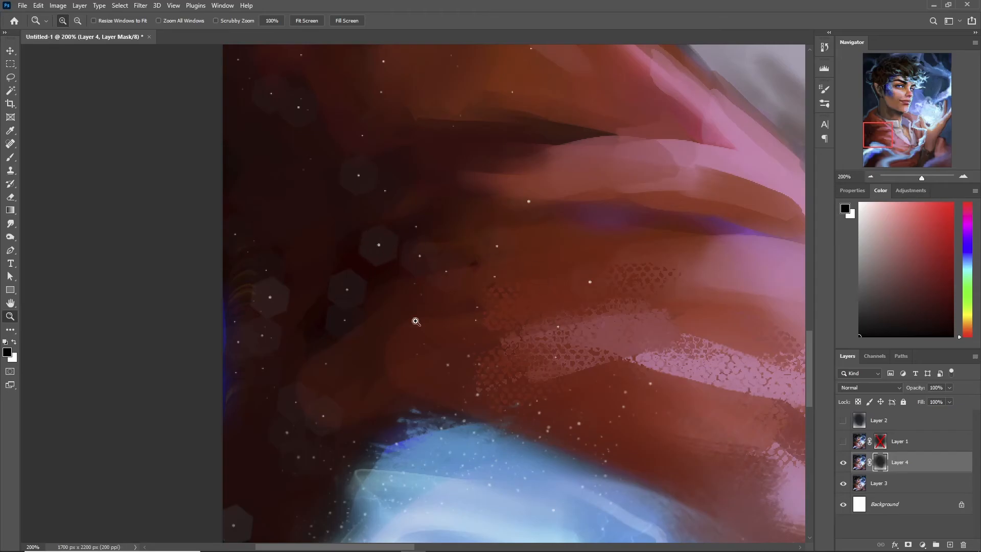
double_click(870, 176)
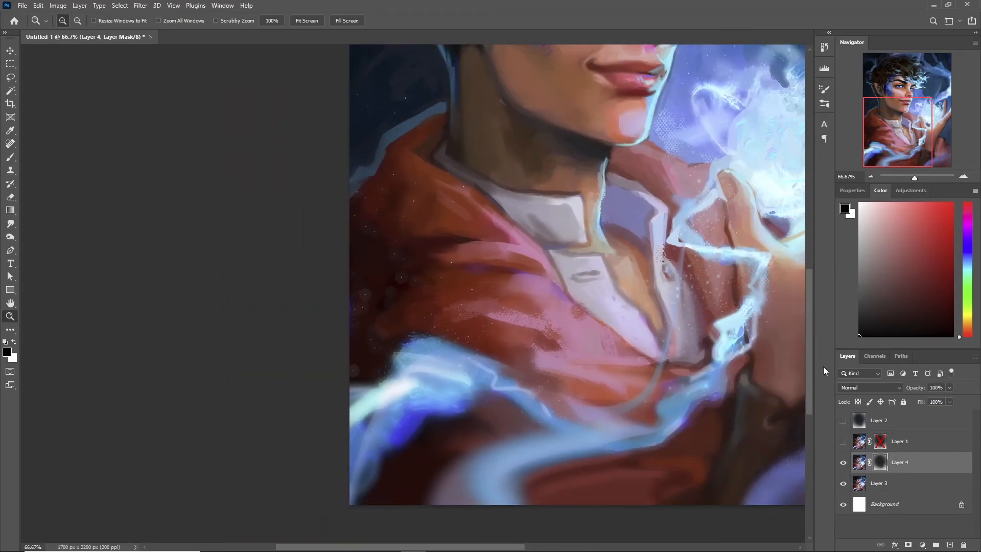
- Select the whole canvas, show Layer 1 again and make it the active layer
click(899, 483)
key(ctrl+a)
click(843, 441)
click(915, 441)
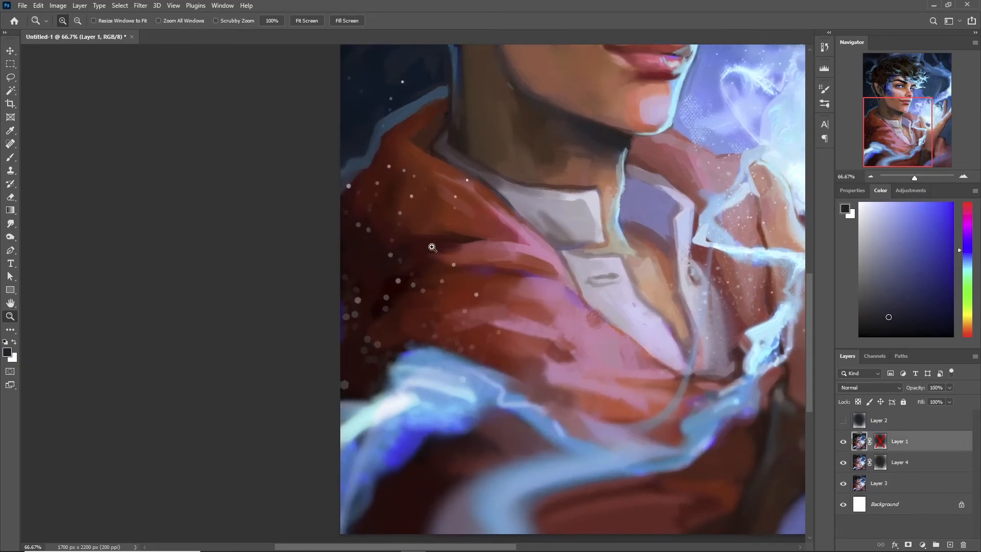
- Examine Layer 1's blurred specks around the cloak, face and glowing orb, comparing them with the layers below
key(ctrl+1)
drag(540, 347, 458, 394)
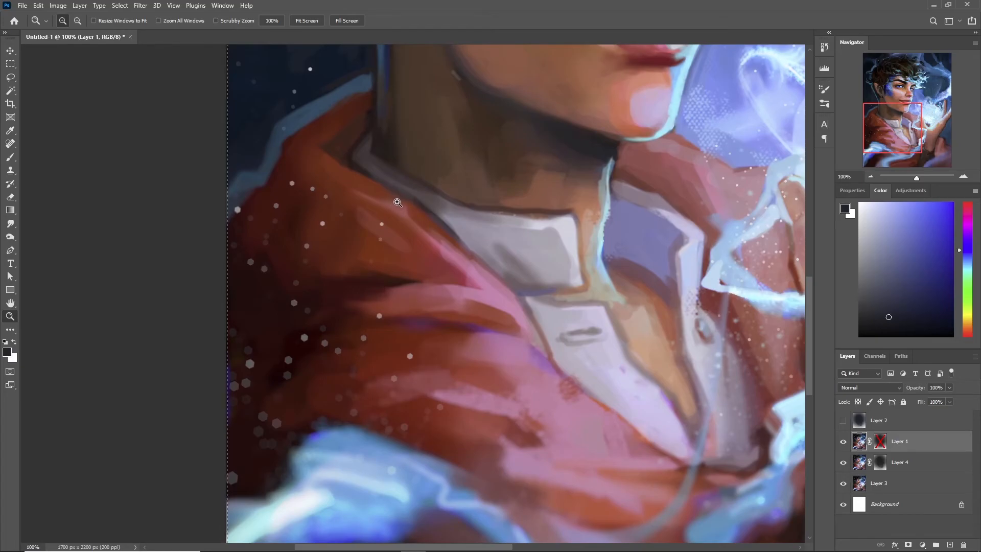
drag(330, 402, 302, 261)
drag(568, 299, 376, 470)
drag(474, 374, 464, 453)
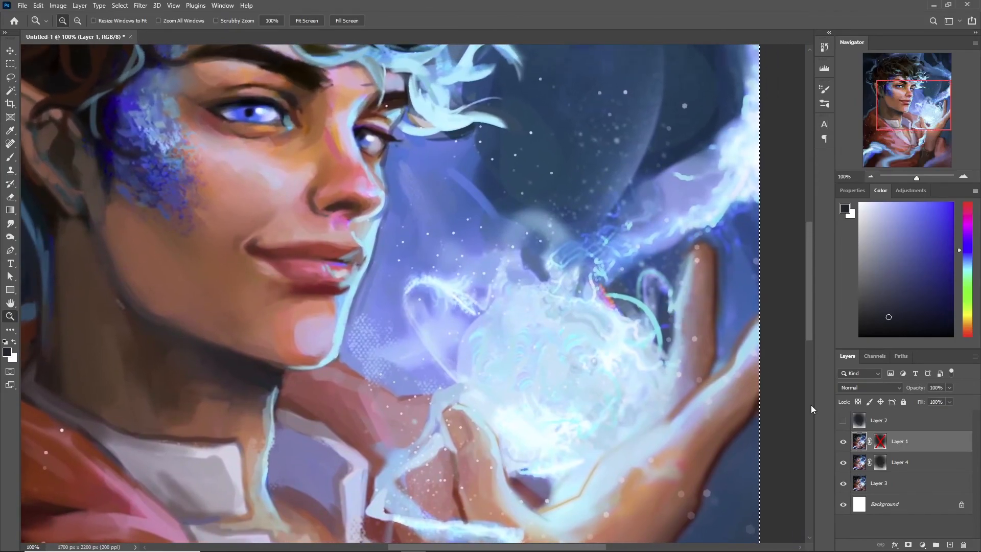
click(843, 444)
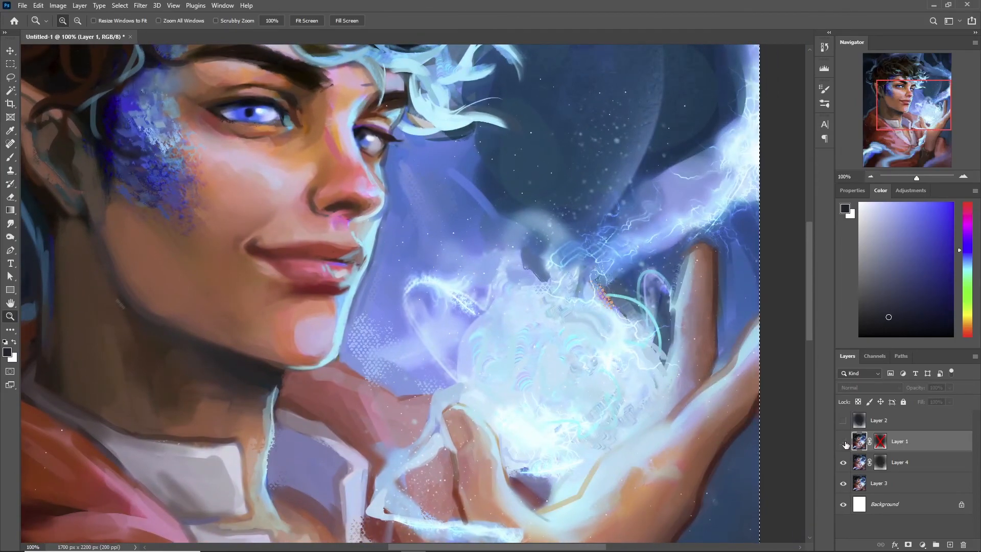
click(844, 442)
- Clear the selection around the whole canvas
click(871, 176)
click(871, 176)
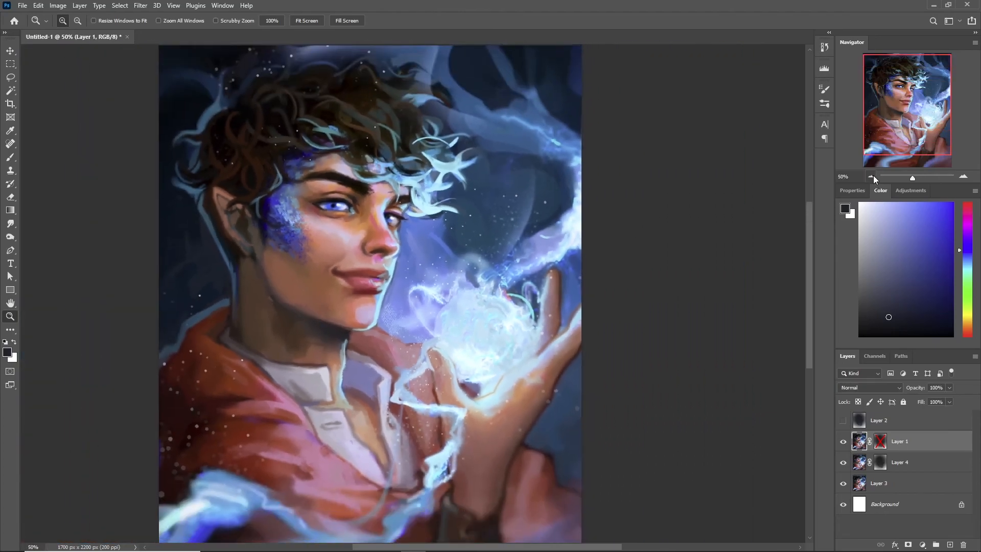
click(871, 176)
click(10, 64)
right_click(220, 166)
click(235, 172)
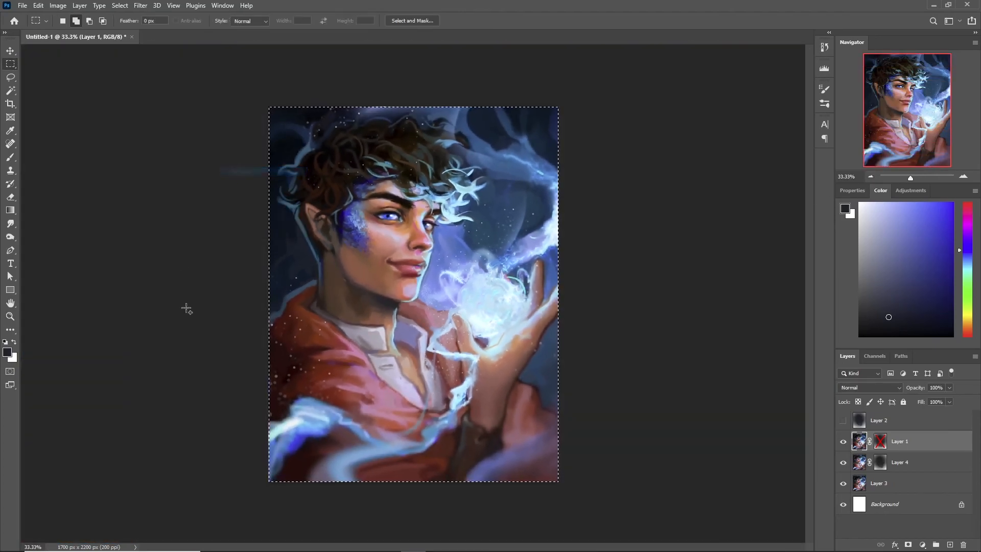